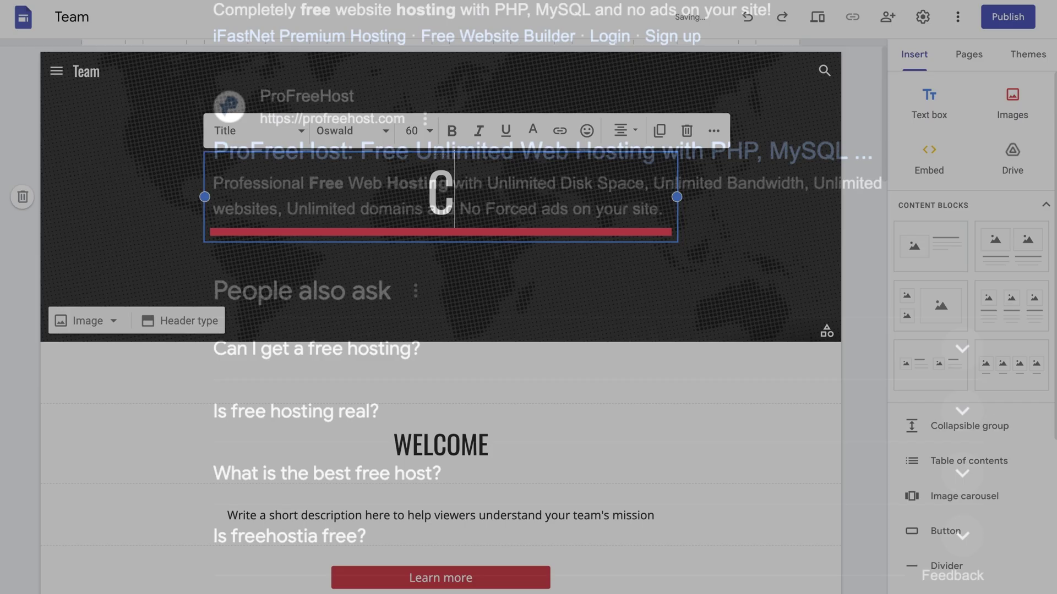
# - Type 'YBERNEWS' after the C so the Google Sites header title reads CYBERNEWS
pyautogui.write('YBERNEWS')
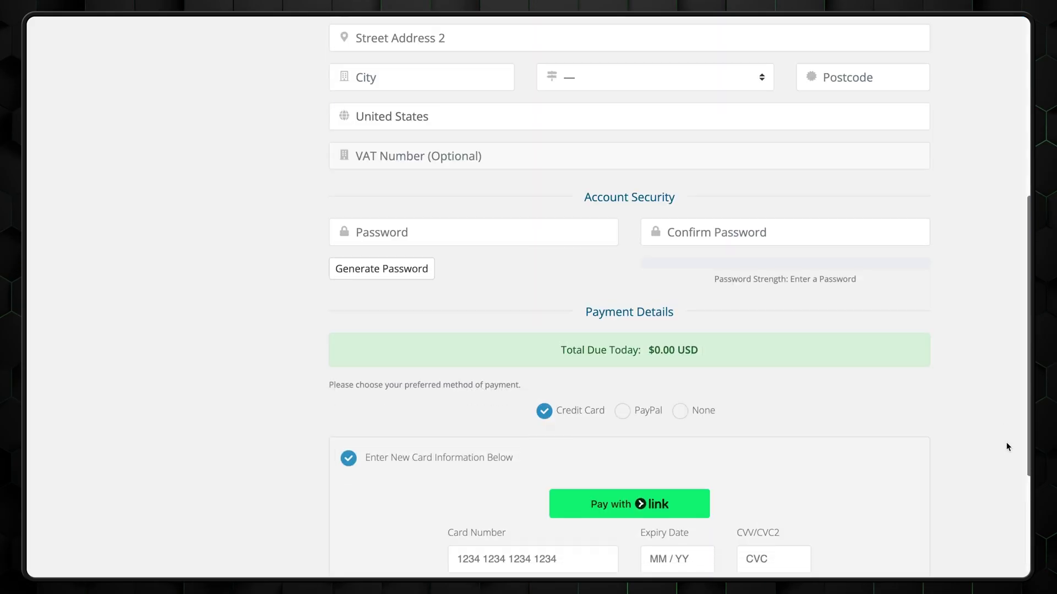
# - Choose None as the payment method under the checkout's Payment Details
pyautogui.scroll(-3, 1006, 441)
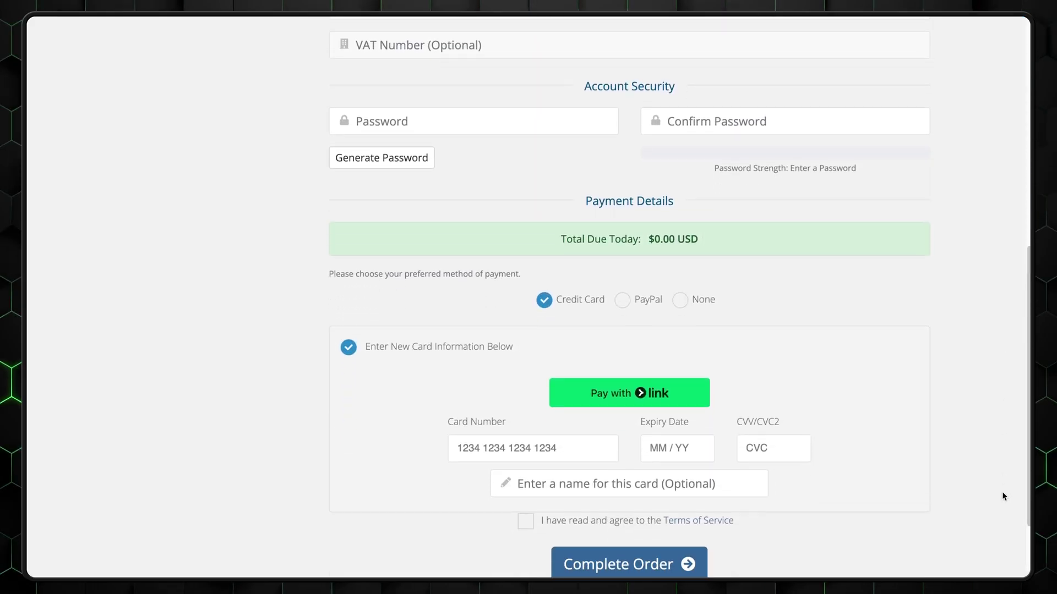
pyautogui.click(681, 299)
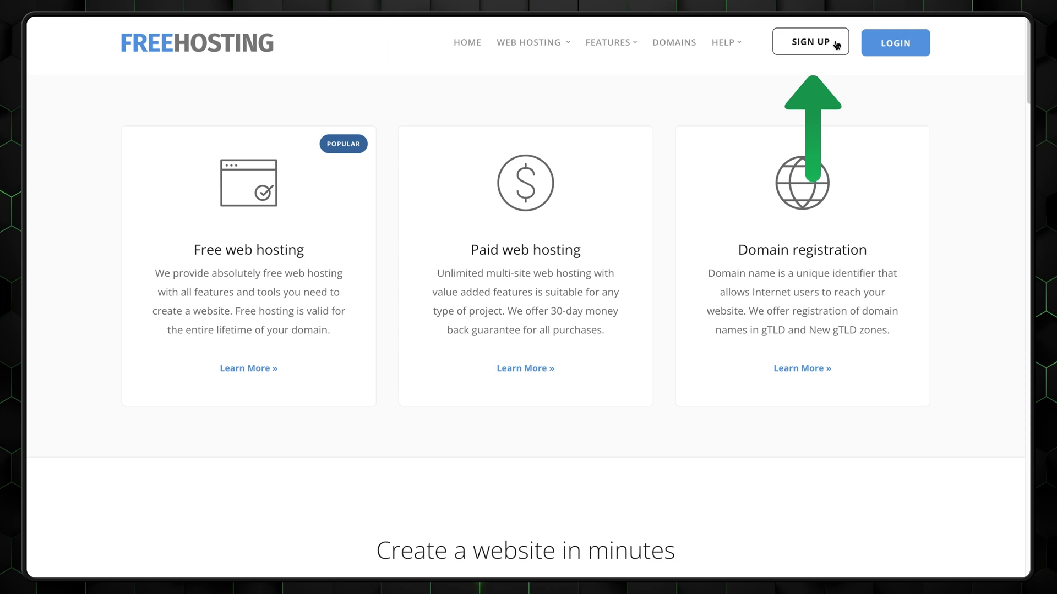
# - Sign up for the Free Hosting plan and attach your existing domain to the order
pyautogui.click(810, 42)
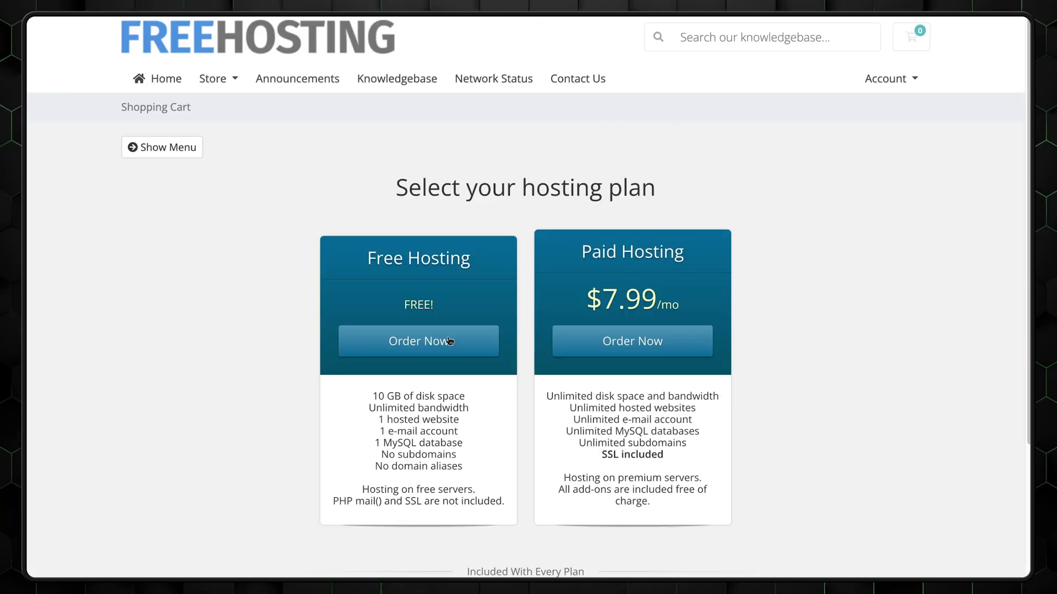
pyautogui.click(476, 344)
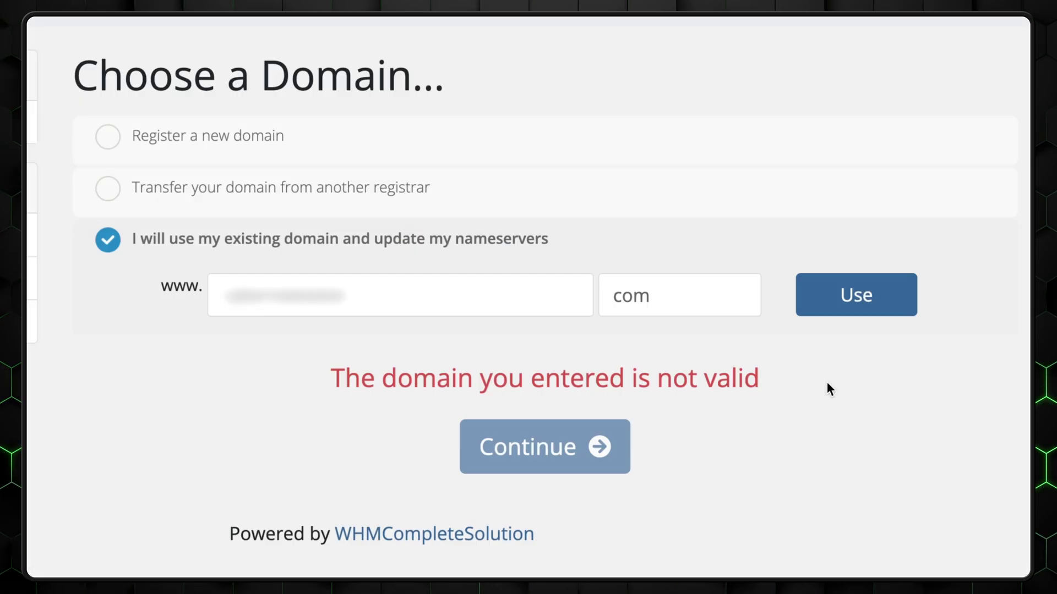
pyautogui.click(845, 300)
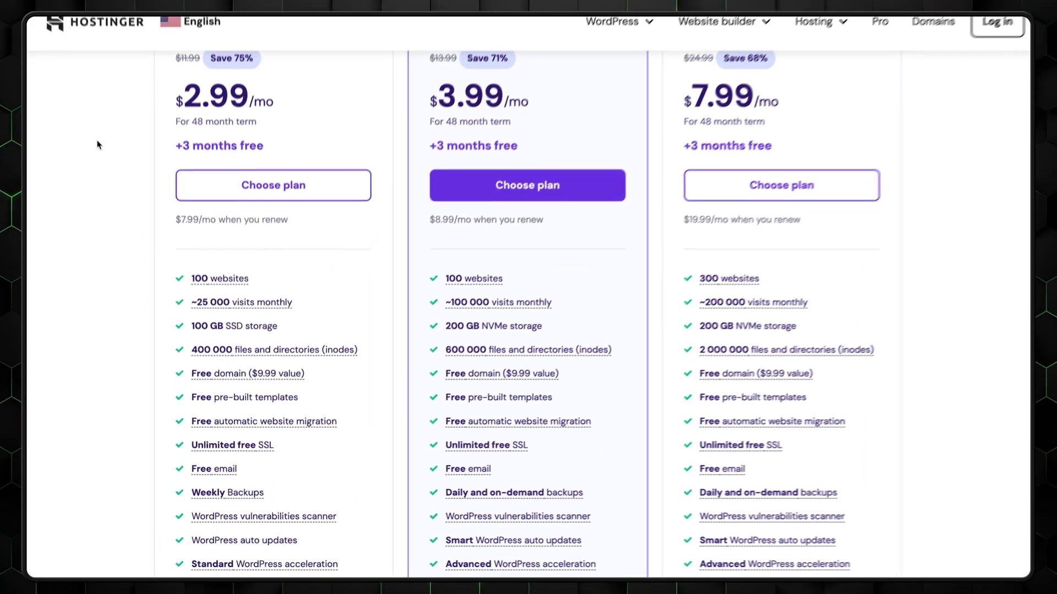
# - Show Hostinger's $2.99, $3.99 and $7.99/mo plans with their free domain ($9.99 value)
pyautogui.moveTo(252, 336)
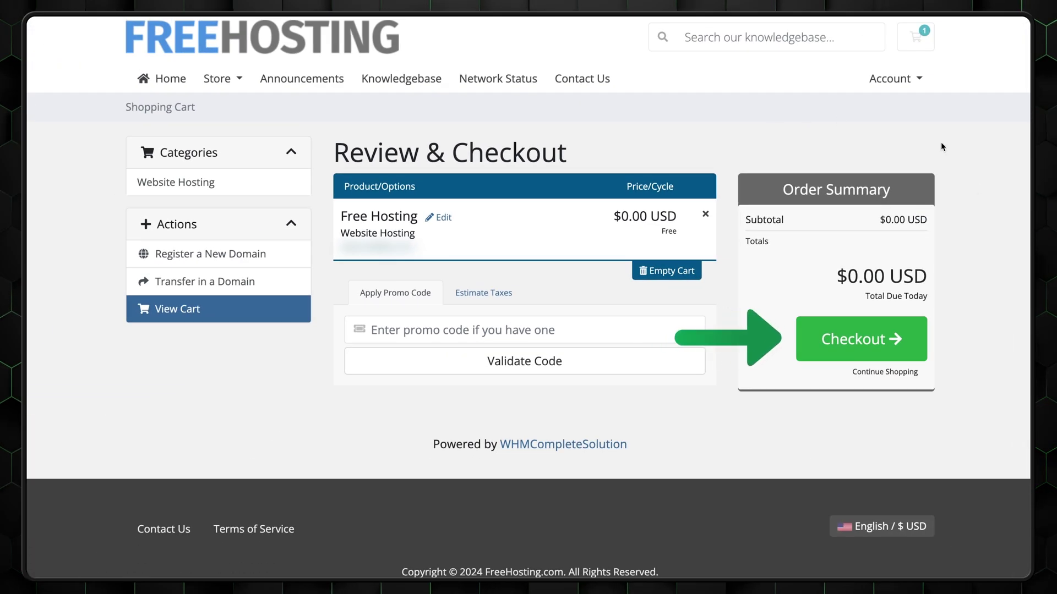
# - Check out the Free Hosting cart with payment set to None and the Terms of Service accepted
pyautogui.click(846, 353)
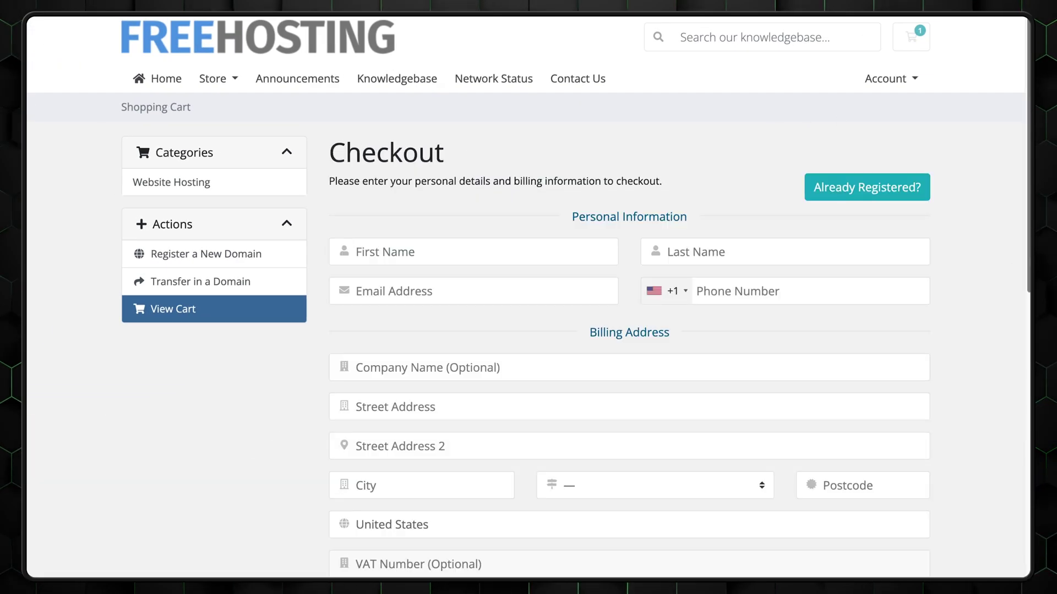
pyautogui.scroll(-5, 1021, 309)
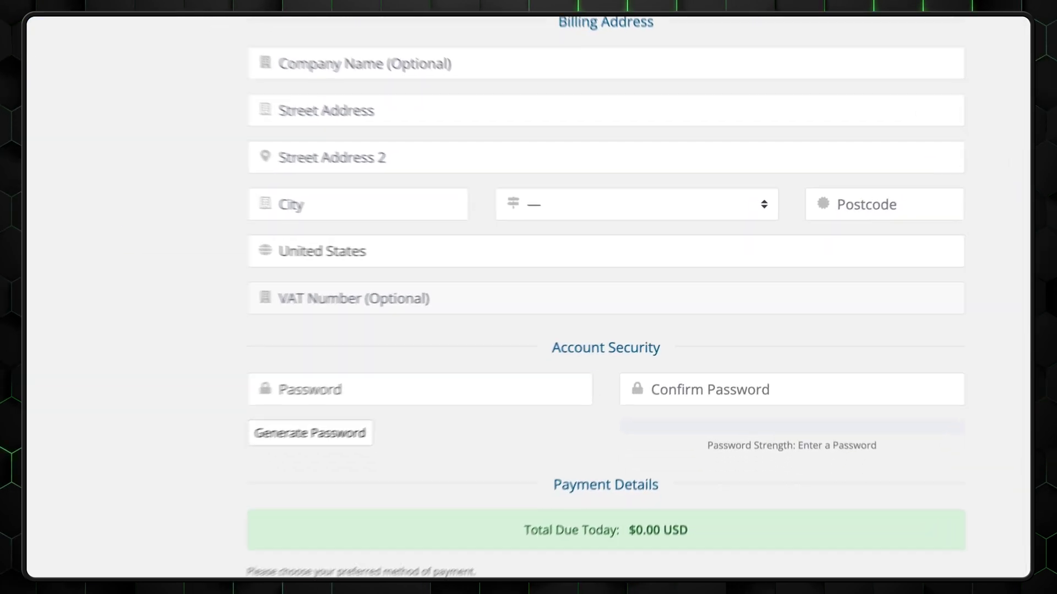
pyautogui.scroll(-5, 529, 297)
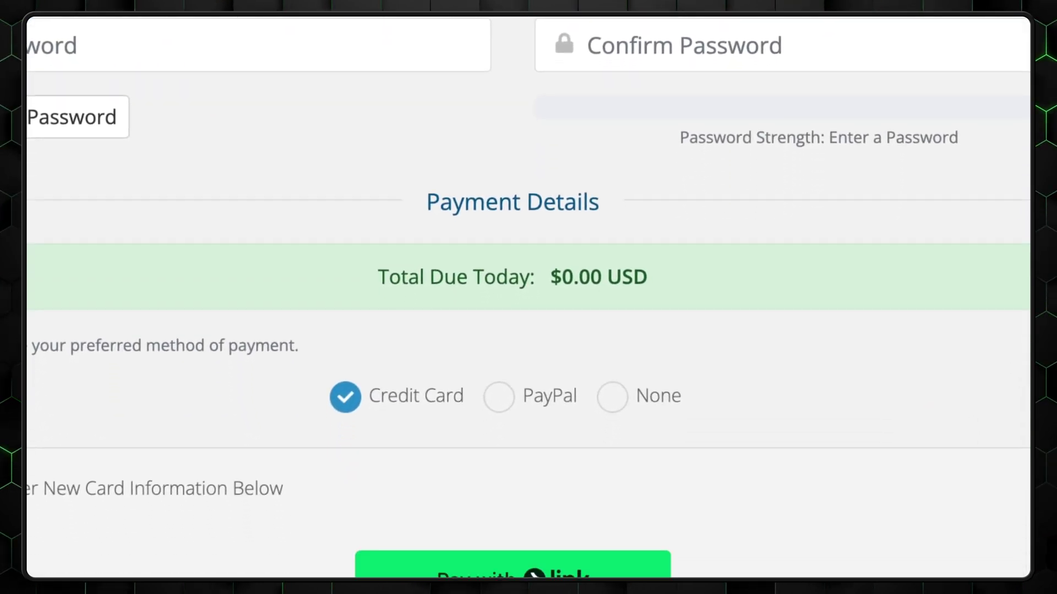
pyautogui.scroll(-2, 528, 298)
pyautogui.click(609, 309)
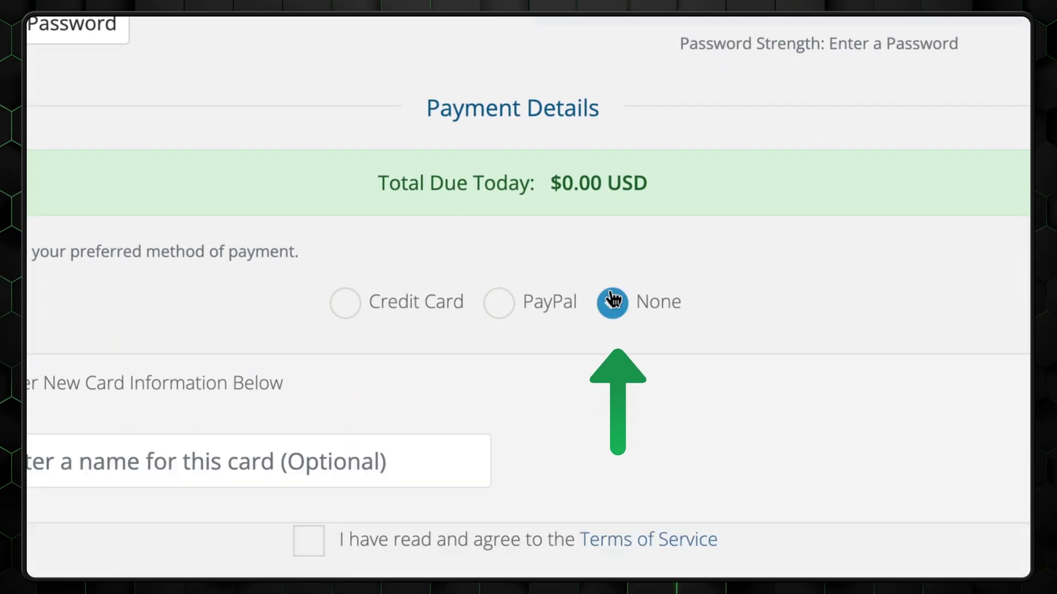
pyautogui.click(304, 373)
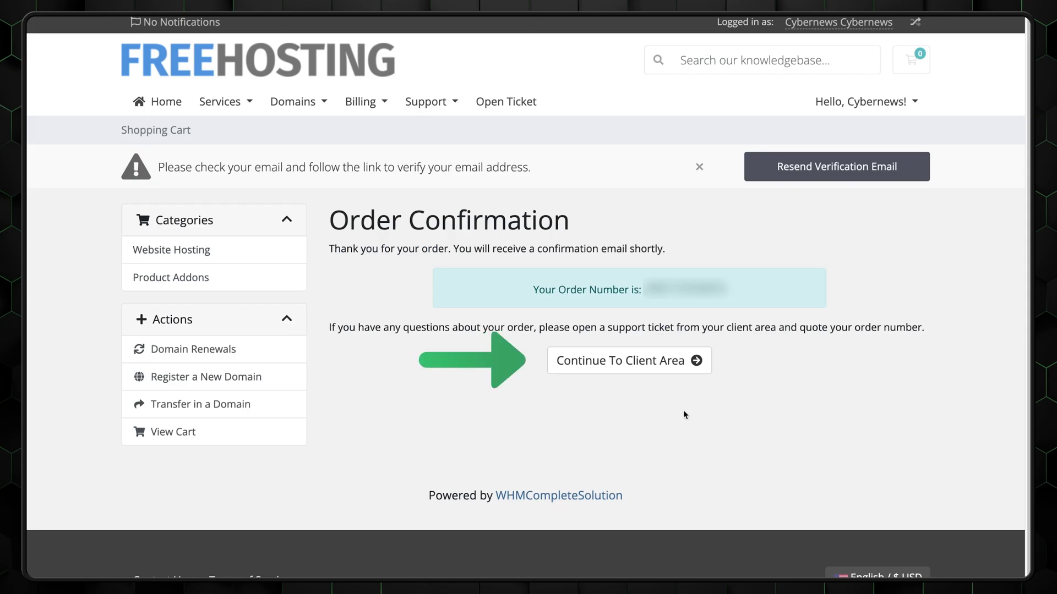
# - Open the Free Hosting product's details from Services in the client area
pyautogui.click(668, 362)
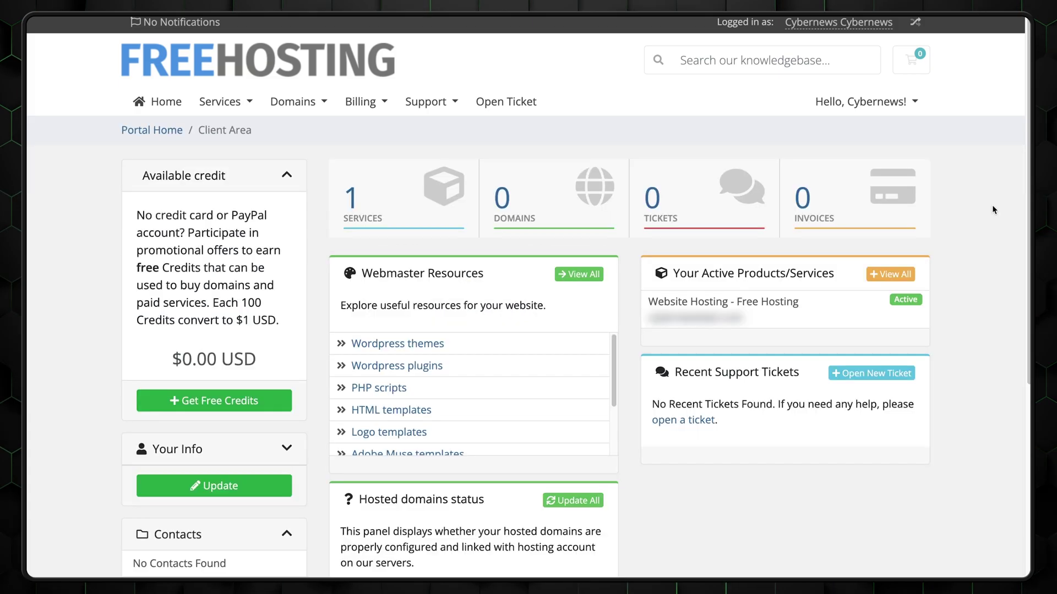
pyautogui.click(395, 207)
pyautogui.click(478, 244)
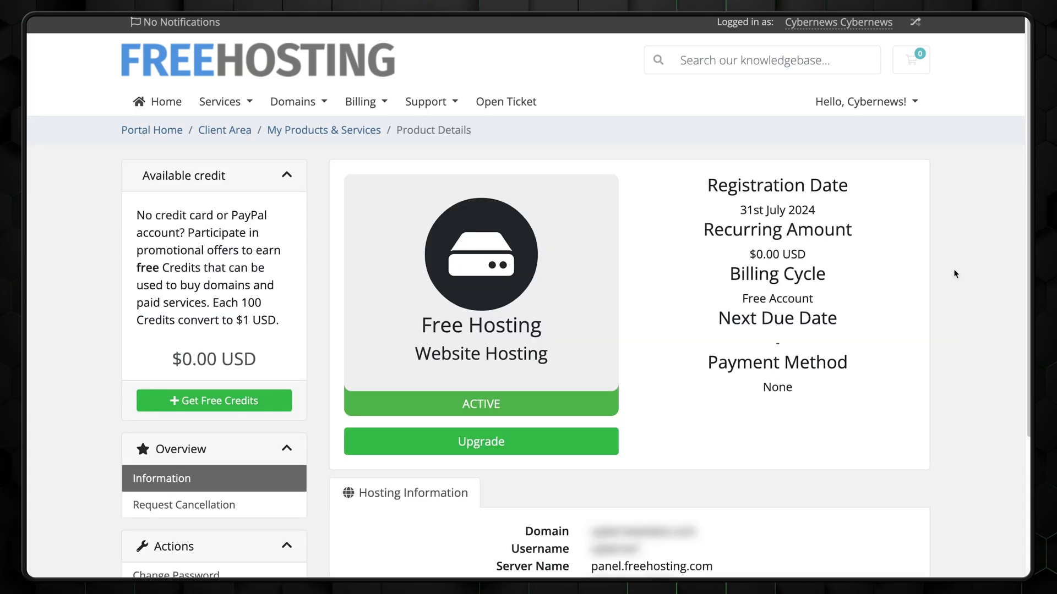
pyautogui.scroll(-5, 954, 273)
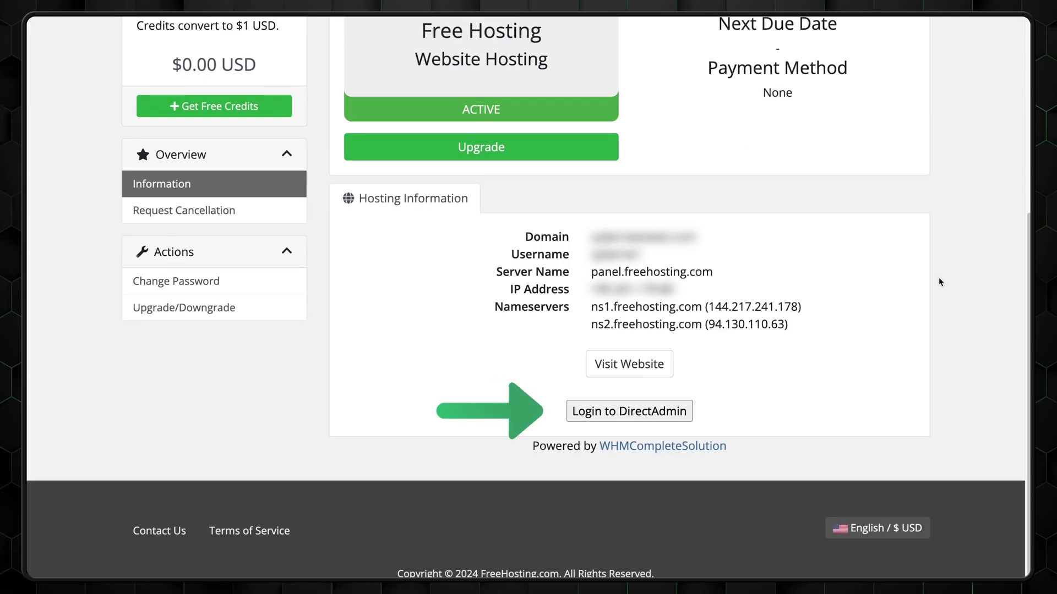
# - Upload files into public_html via DirectAdmin's File Manager, then create a new database
pyautogui.click(619, 414)
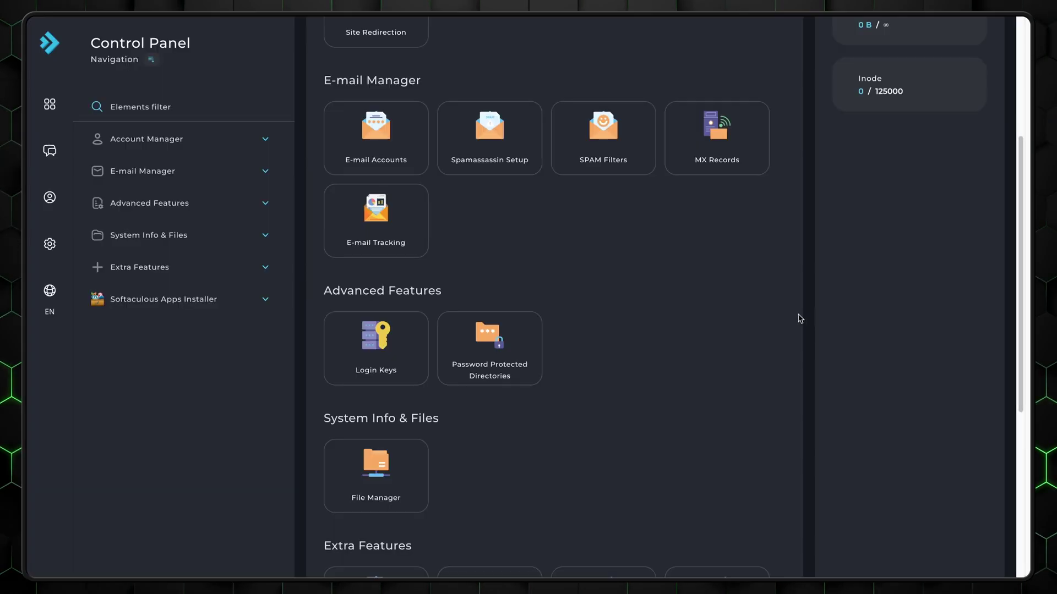
pyautogui.click(369, 448)
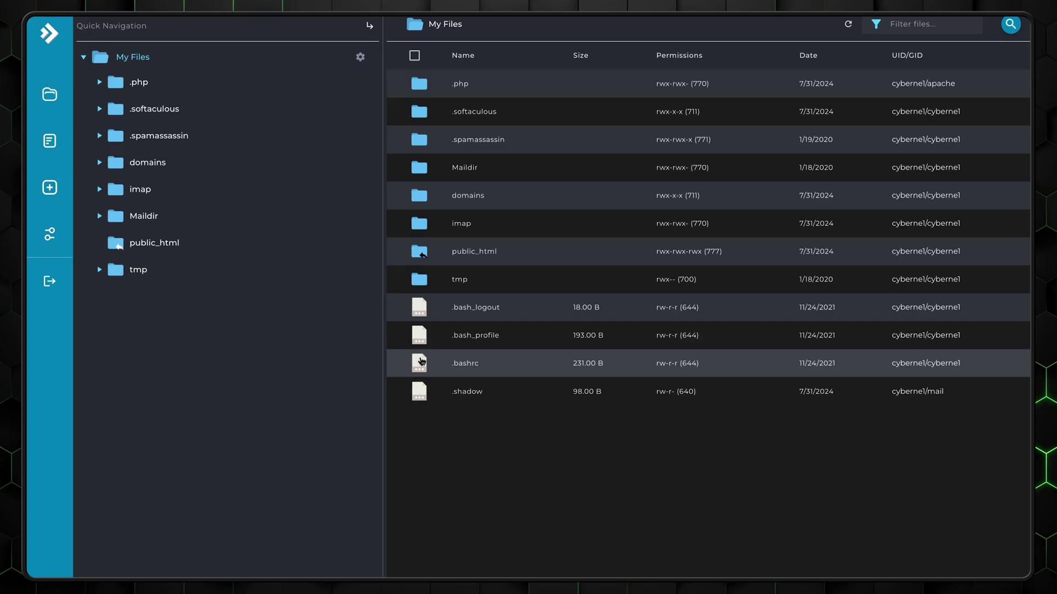
pyautogui.doubleClick(489, 254)
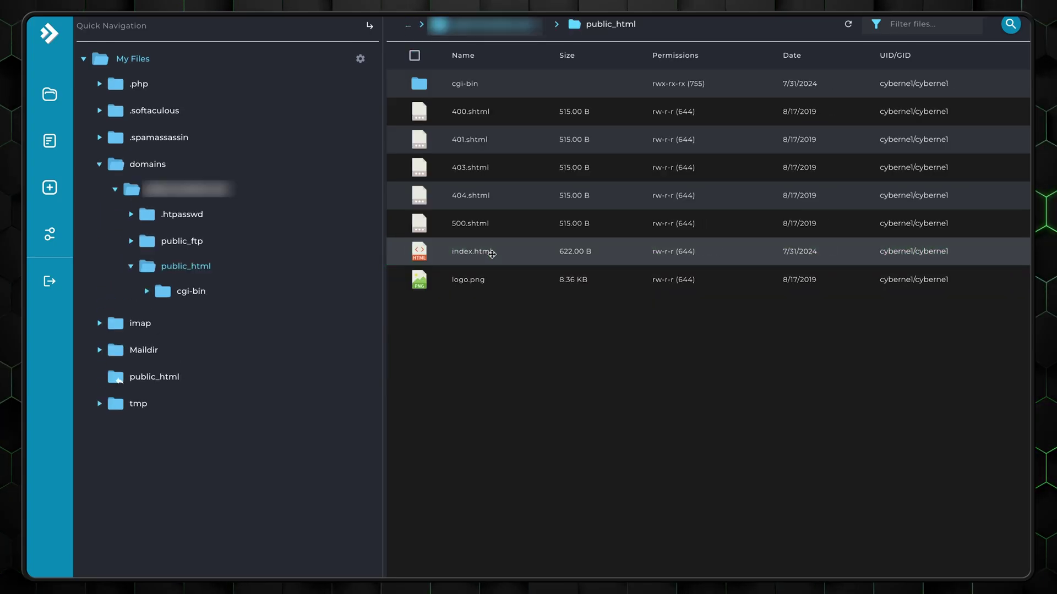
pyautogui.rightClick(472, 346)
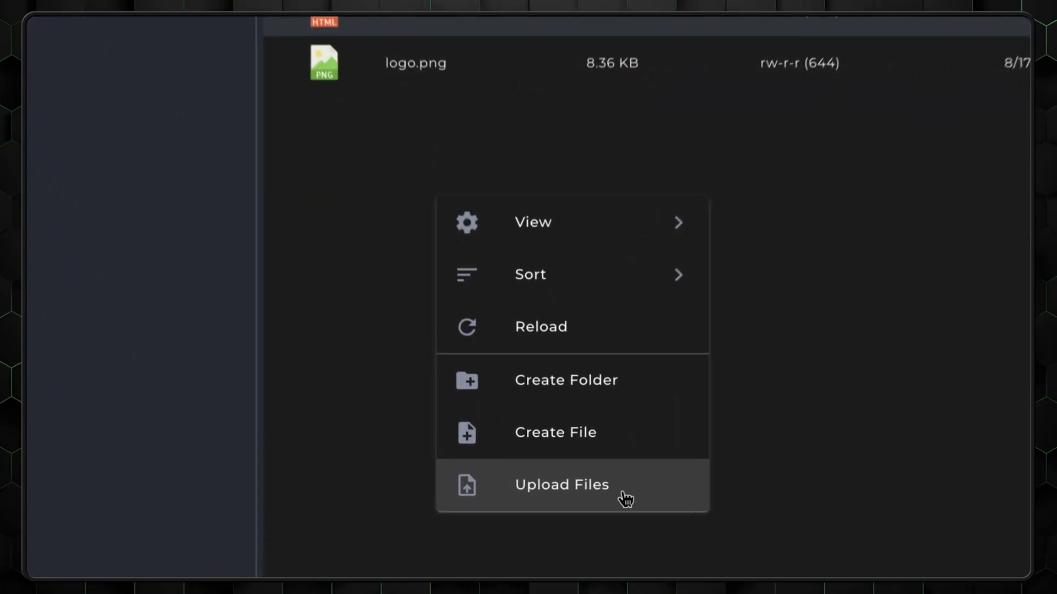
pyautogui.click(626, 498)
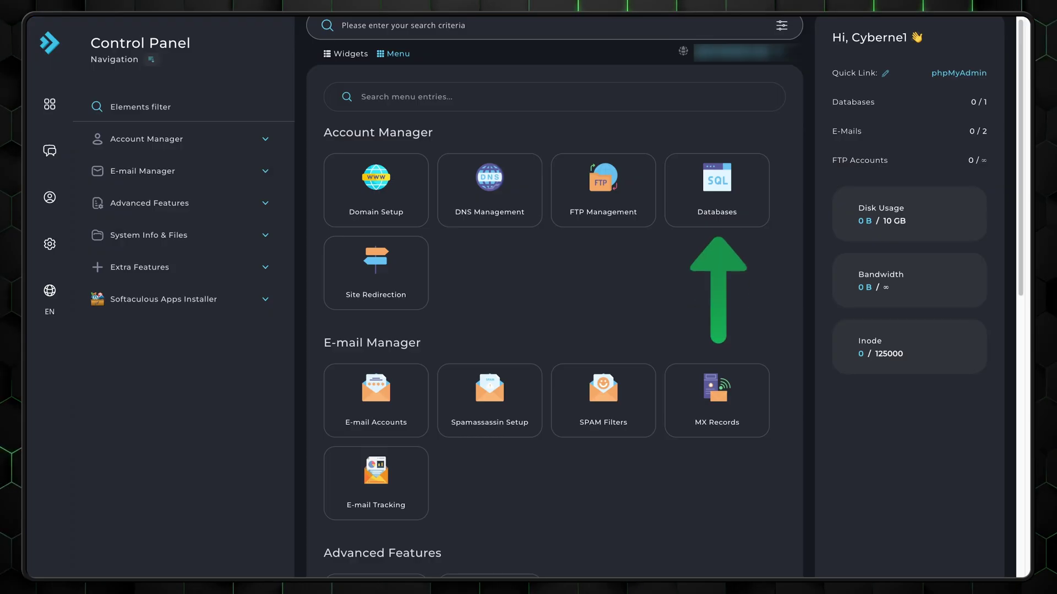
pyautogui.click(760, 190)
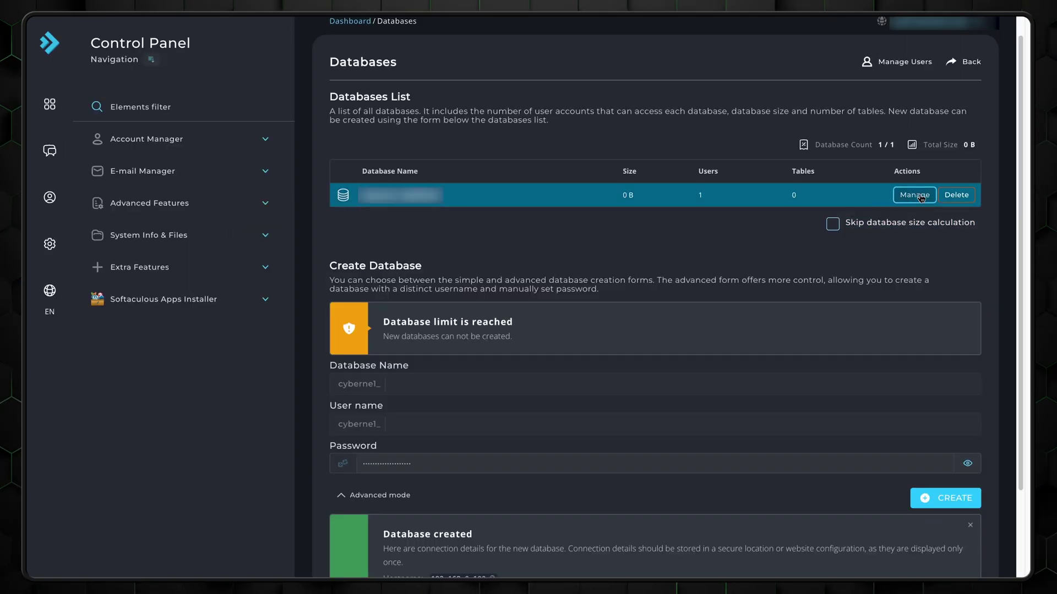
pyautogui.click(915, 196)
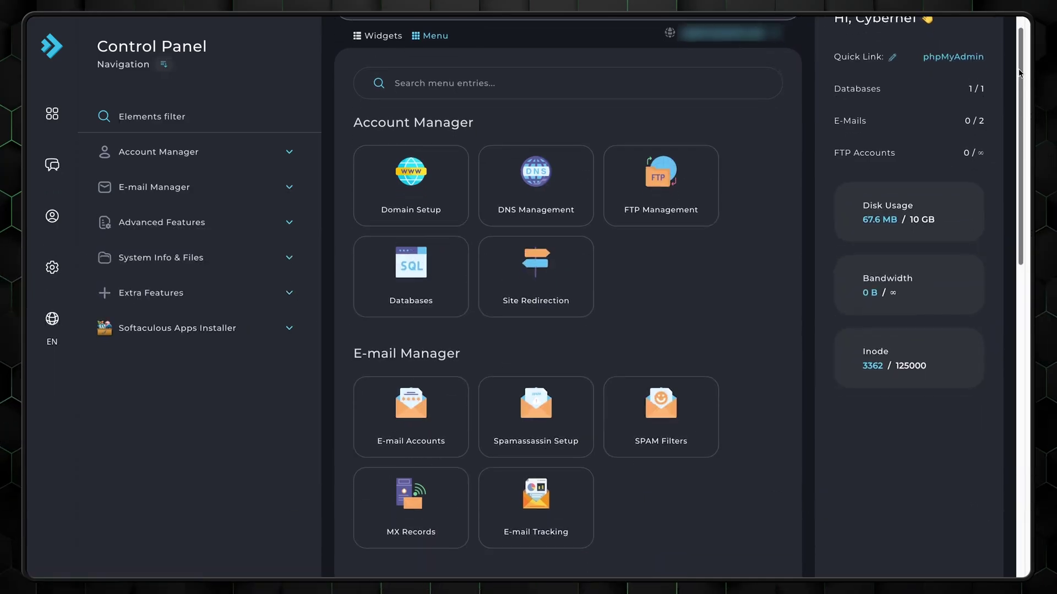
# - Launch Site Builder and browse the Site.pro template gallery down to the Alice photography template
pyautogui.moveTo(1014, 66); pyautogui.dragTo(1012, 357)
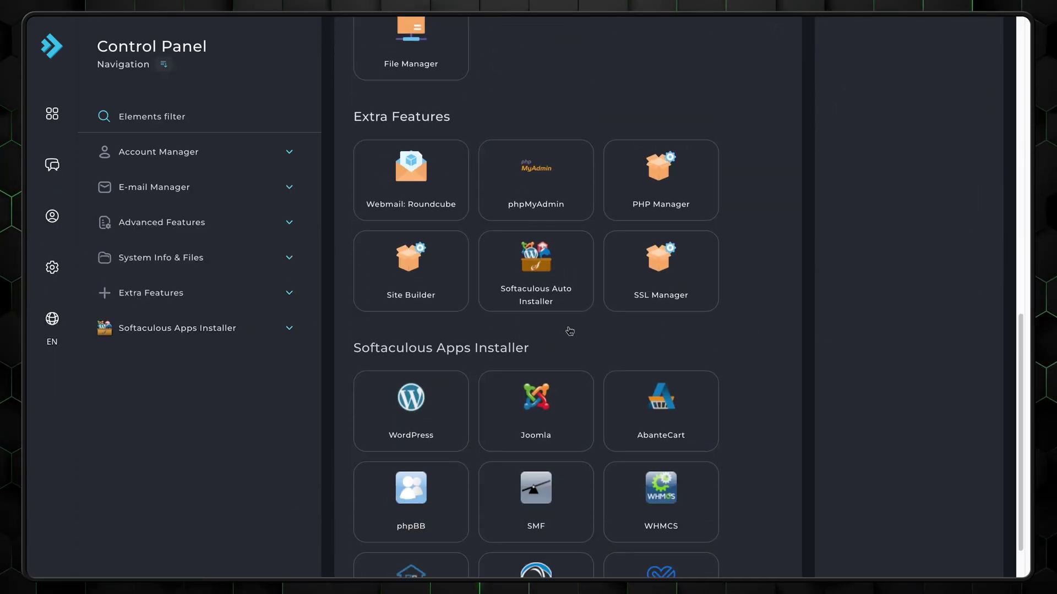
pyautogui.click(391, 258)
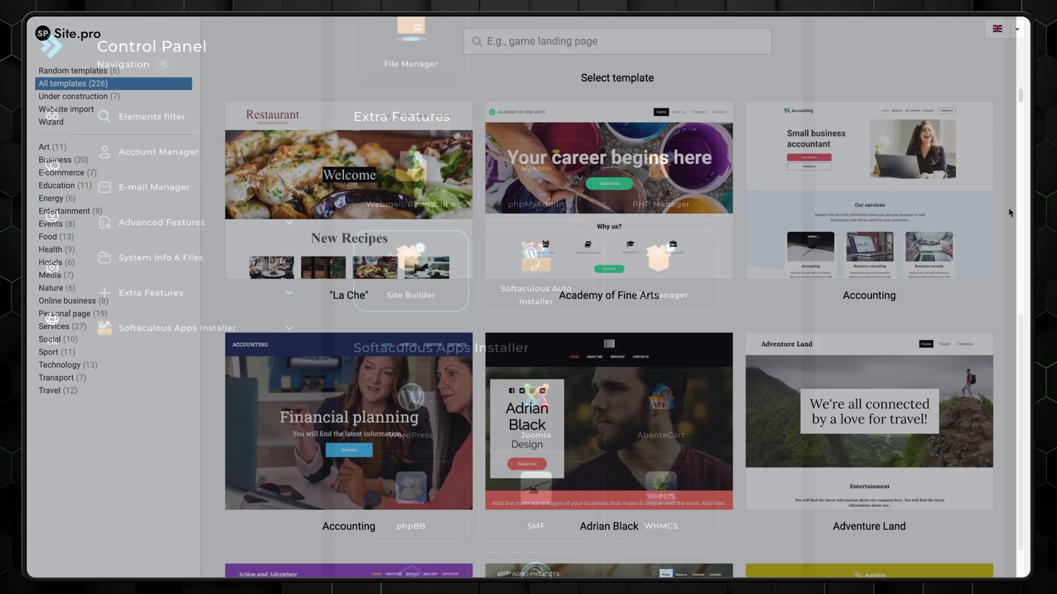
pyautogui.scroll(-5, 1008, 207)
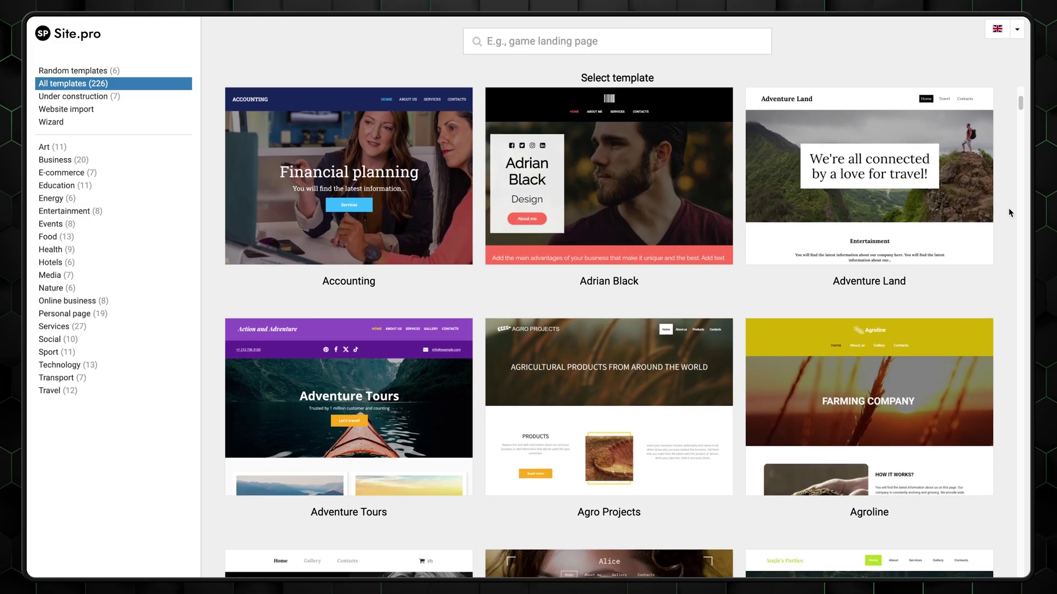
pyautogui.scroll(-5, 1008, 207)
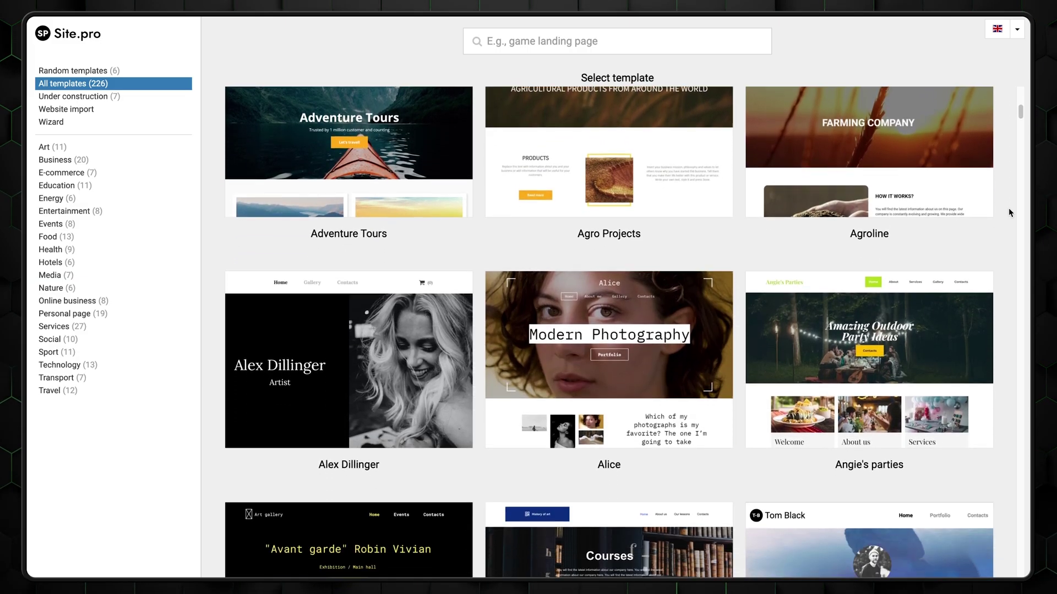
pyautogui.scroll(-5, 1008, 209)
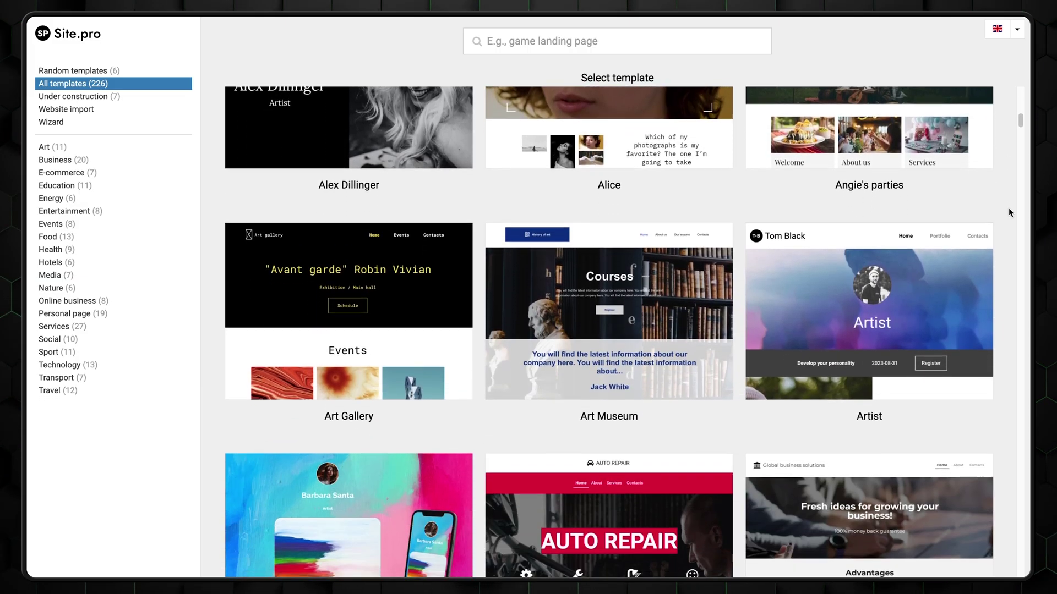
pyautogui.scroll(-2, 1009, 207)
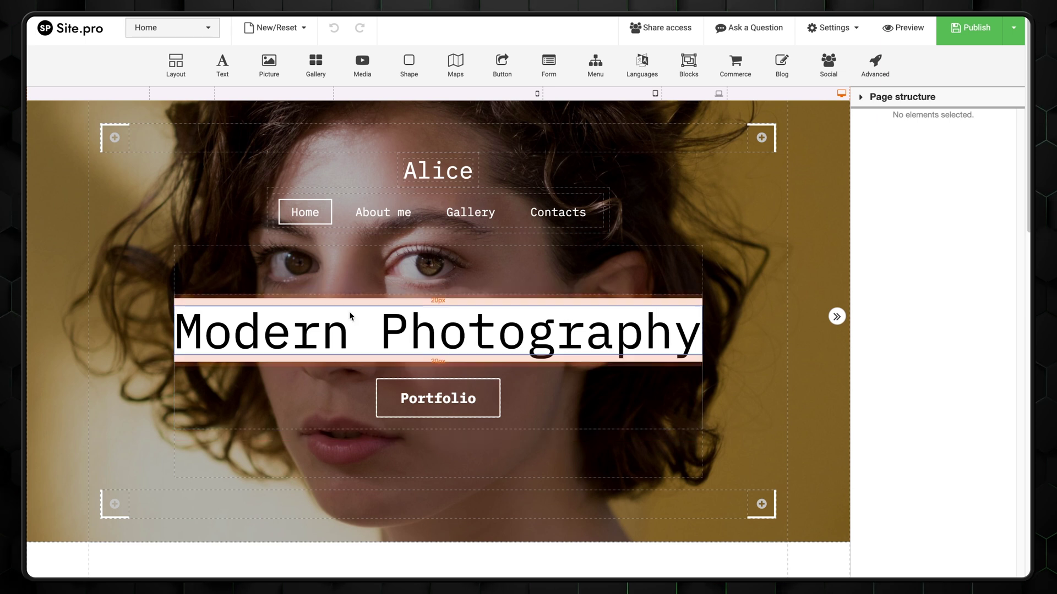
# - Reposition the Modern Photography heading and move the Portfolio button lower on the page
pyautogui.moveTo(279, 332); pyautogui.dragTo(272, 252)
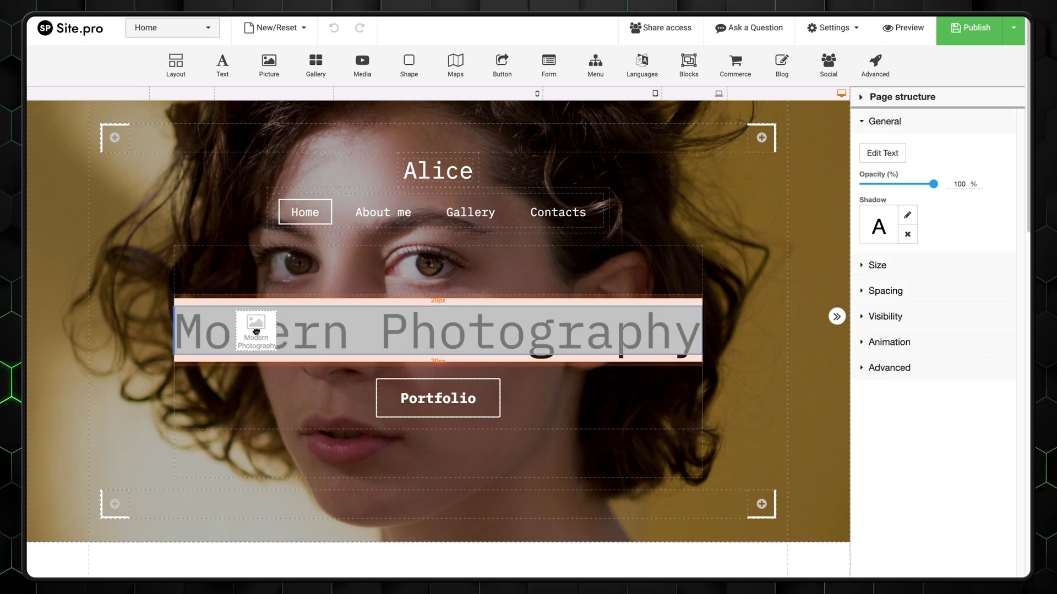
pyautogui.moveTo(255, 331); pyautogui.dragTo(257, 336)
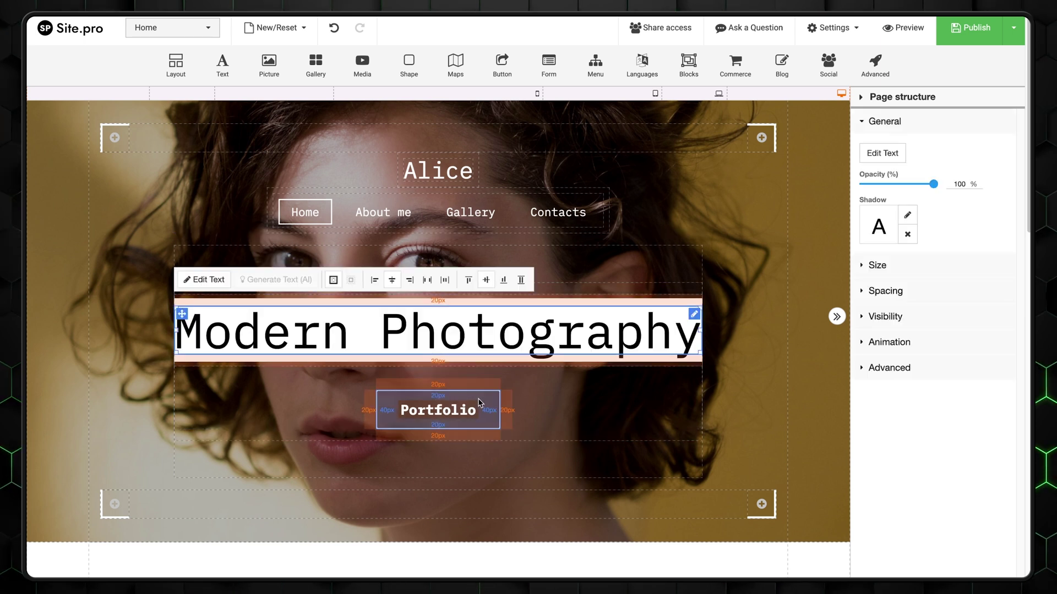
pyautogui.moveTo(479, 403); pyautogui.dragTo(475, 491)
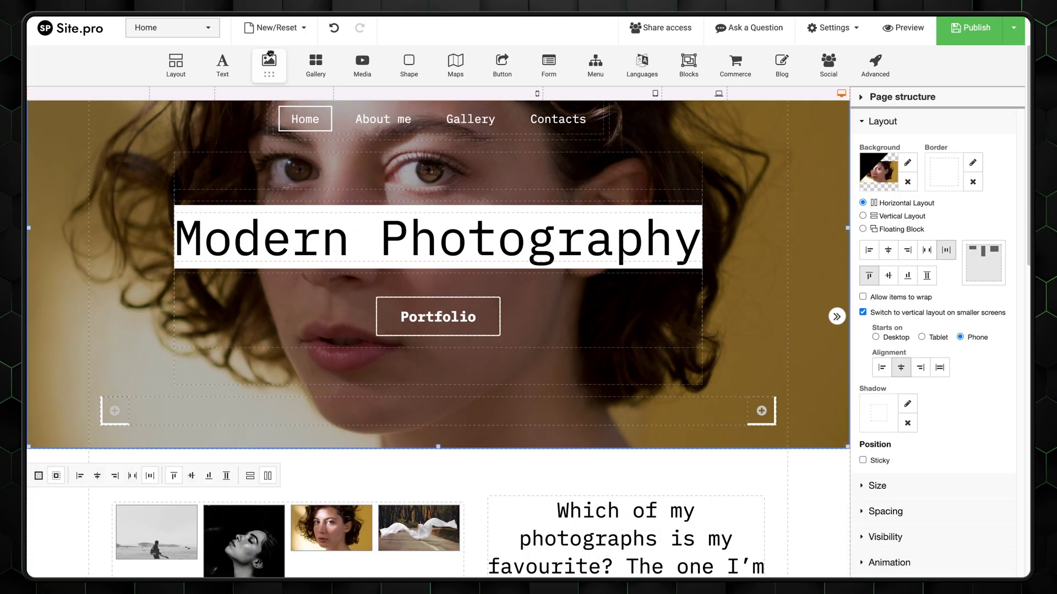
# - Add a media element, make the hoodie picture the section background, and publish the site
pyautogui.moveTo(354, 69); pyautogui.dragTo(437, 330)
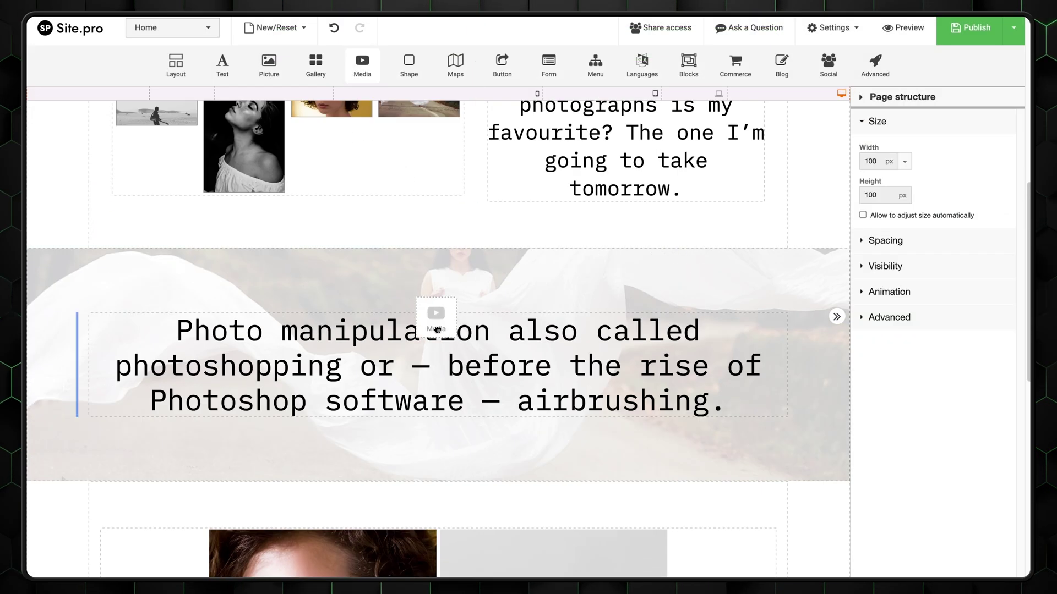
pyautogui.moveTo(444, 491); pyautogui.dragTo(443, 492)
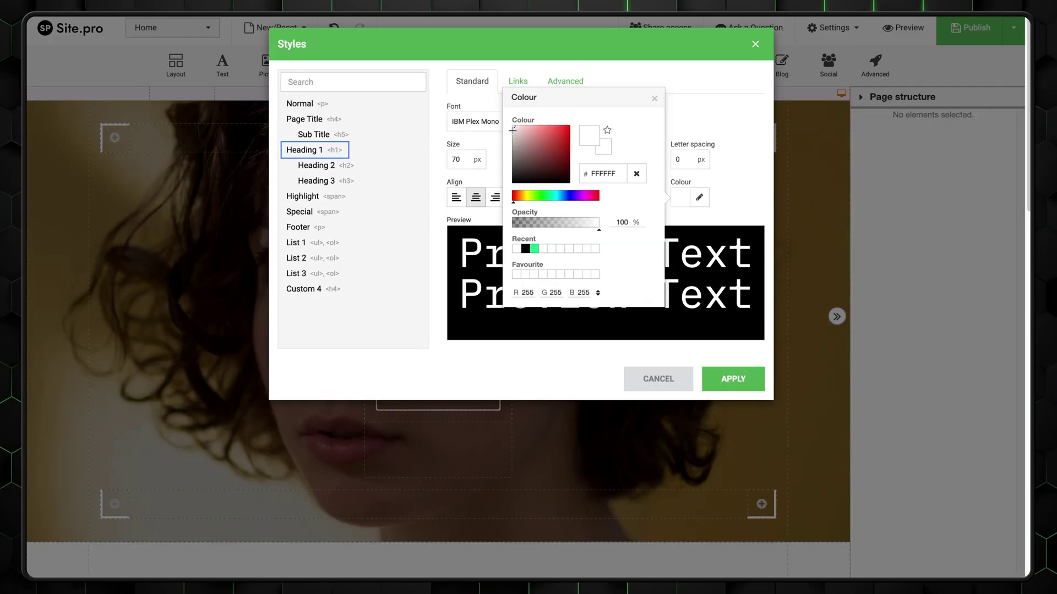
pyautogui.click(287, 32)
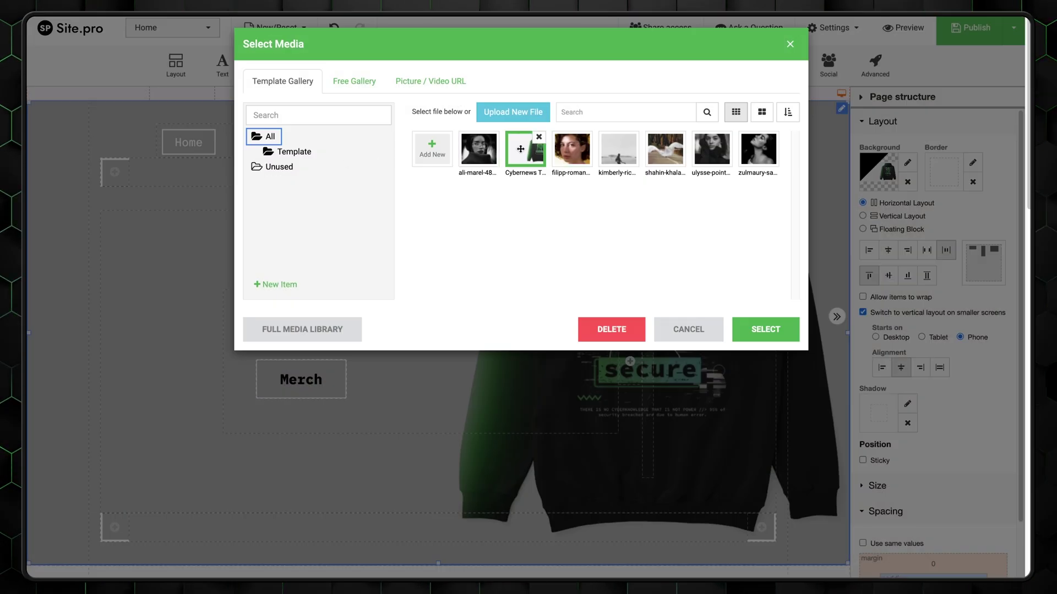
pyautogui.click(761, 328)
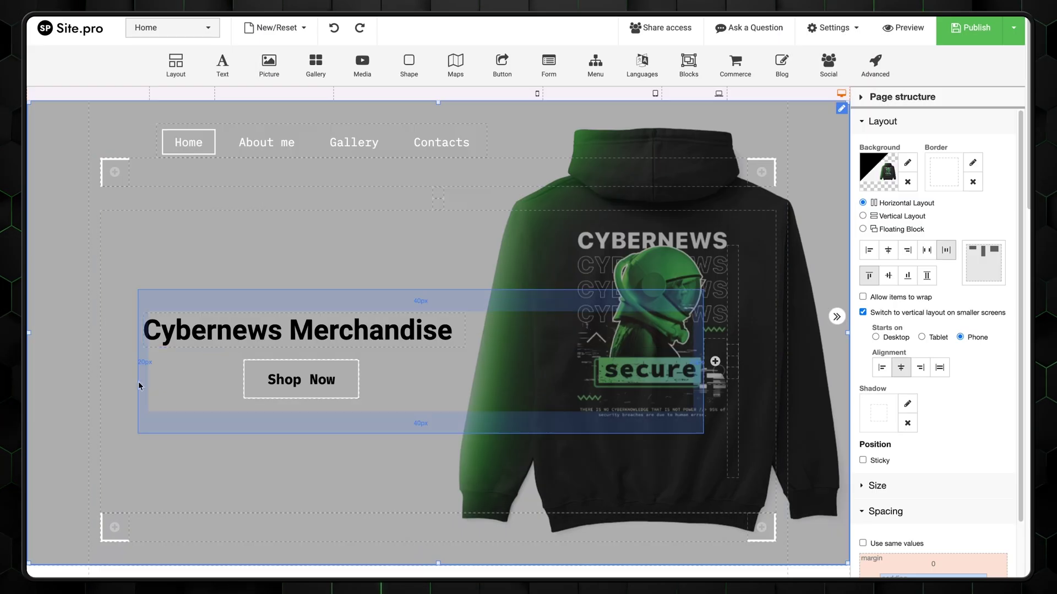
pyautogui.click(1014, 28)
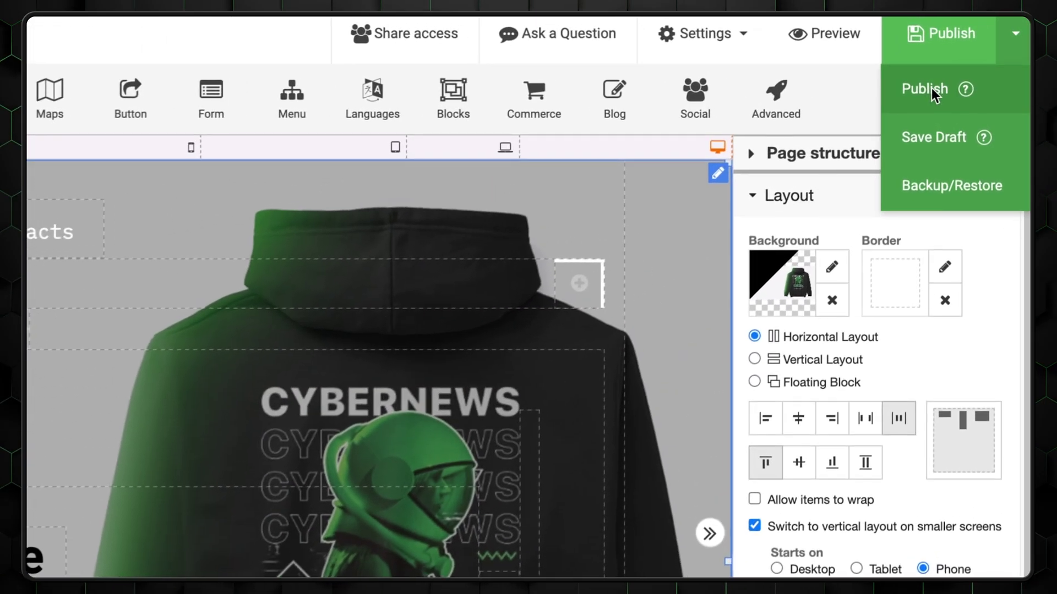
pyautogui.click(931, 88)
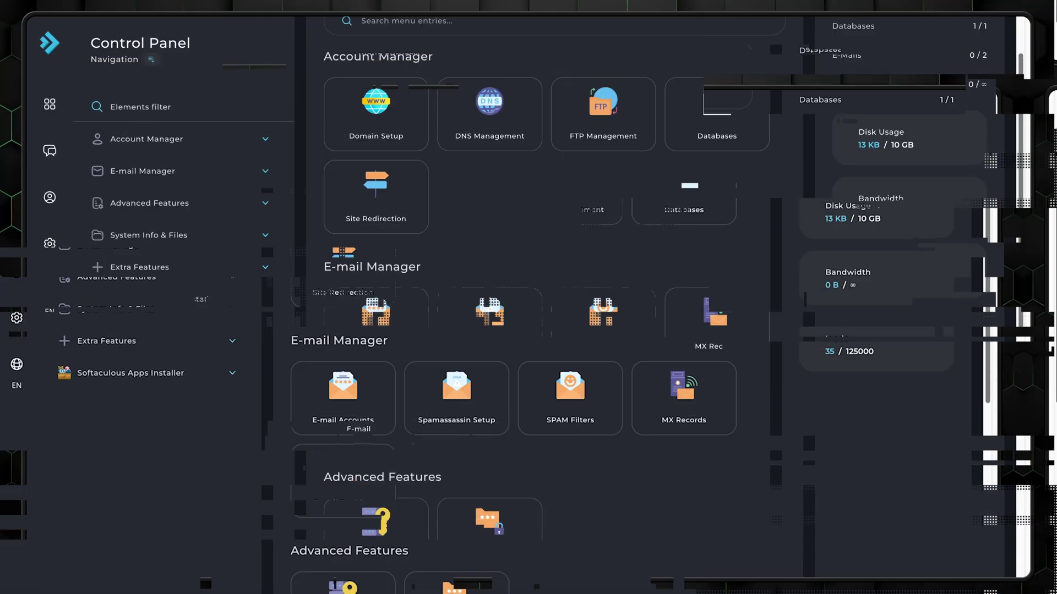
# - Install WordPress with the Twenty Twenty-Four theme and select the Administrative URL on the success page
pyautogui.scroll(-10, 1024, 153)
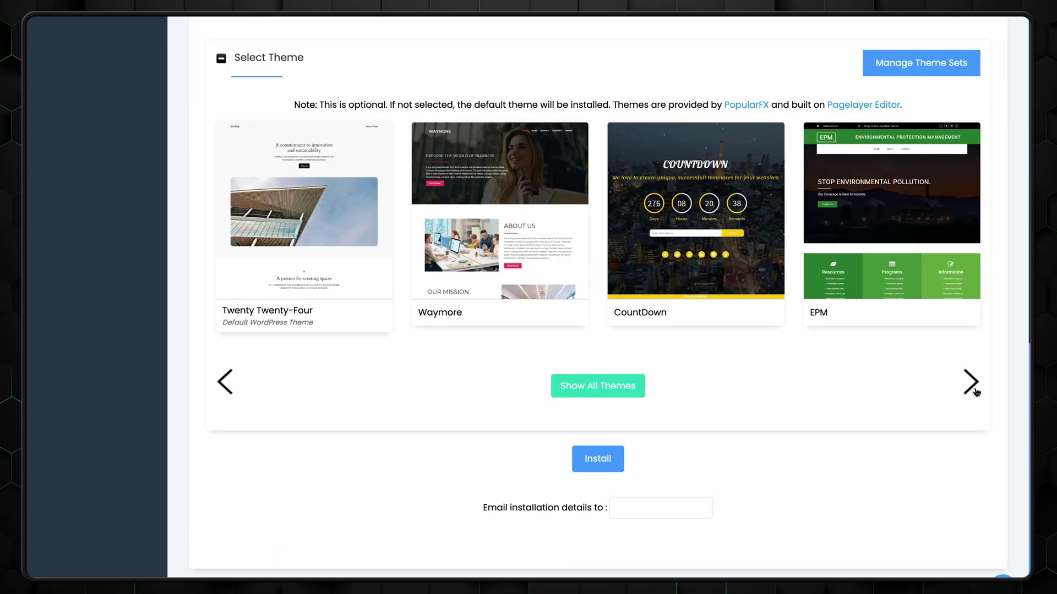
pyautogui.click(972, 385)
pyautogui.click(972, 386)
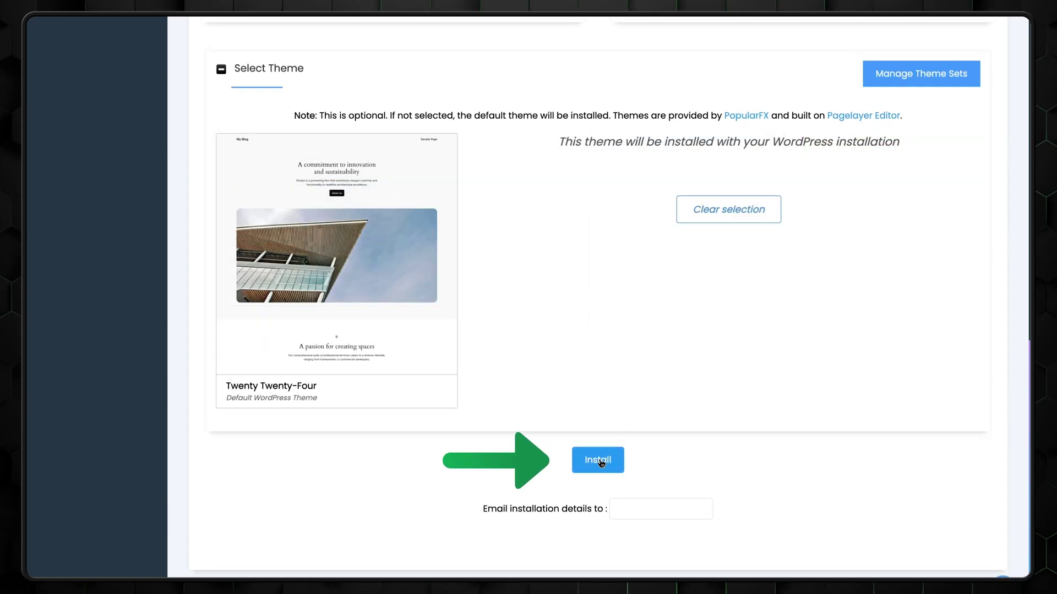
pyautogui.click(600, 462)
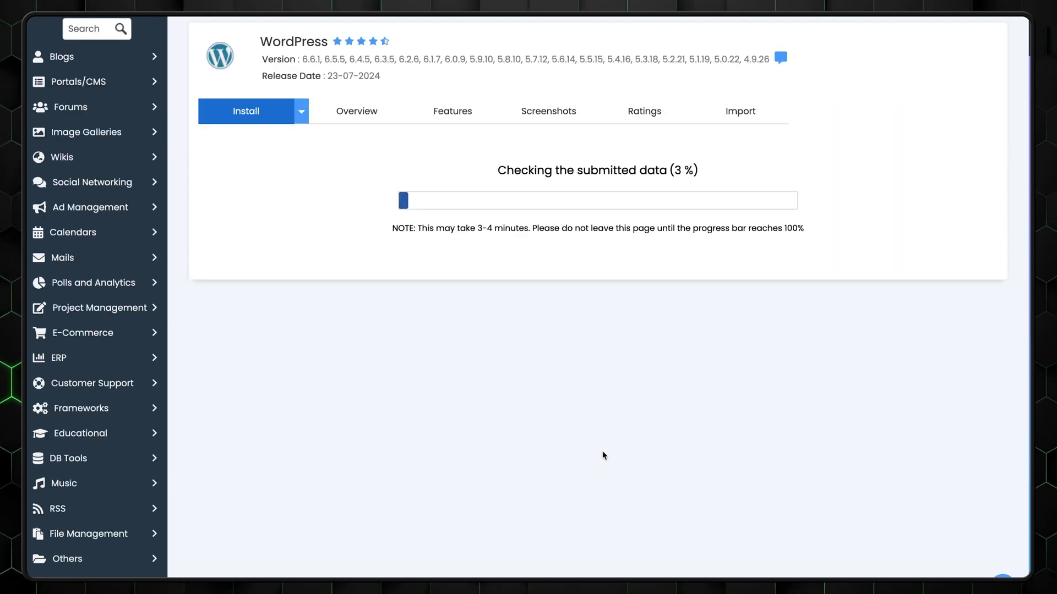
pyautogui.moveTo(196, 230); pyautogui.dragTo(473, 235)
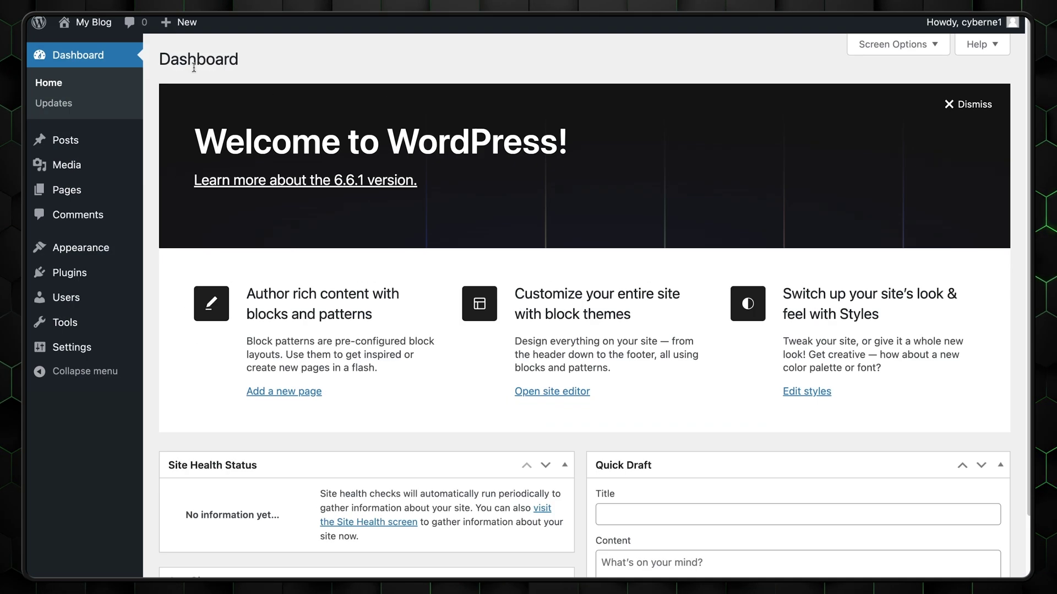
pyautogui.moveTo(99, 22)
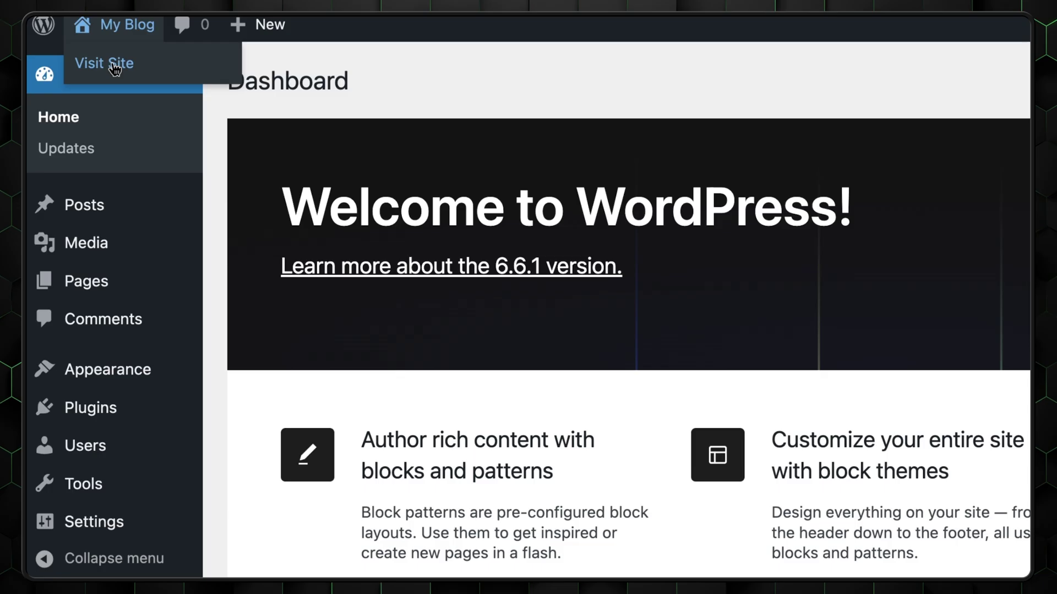
# - Open the new WordPress site's live front page from the admin bar
pyautogui.click(110, 62)
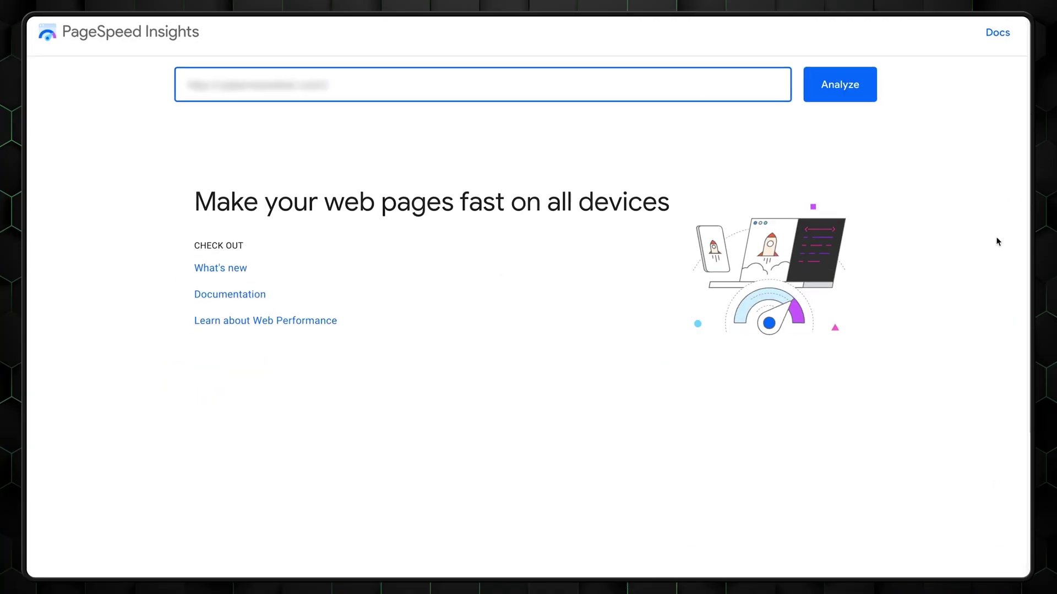
# - Start the PageSpeed Insights analysis of the new WordPress site's address
pyautogui.click(863, 84)
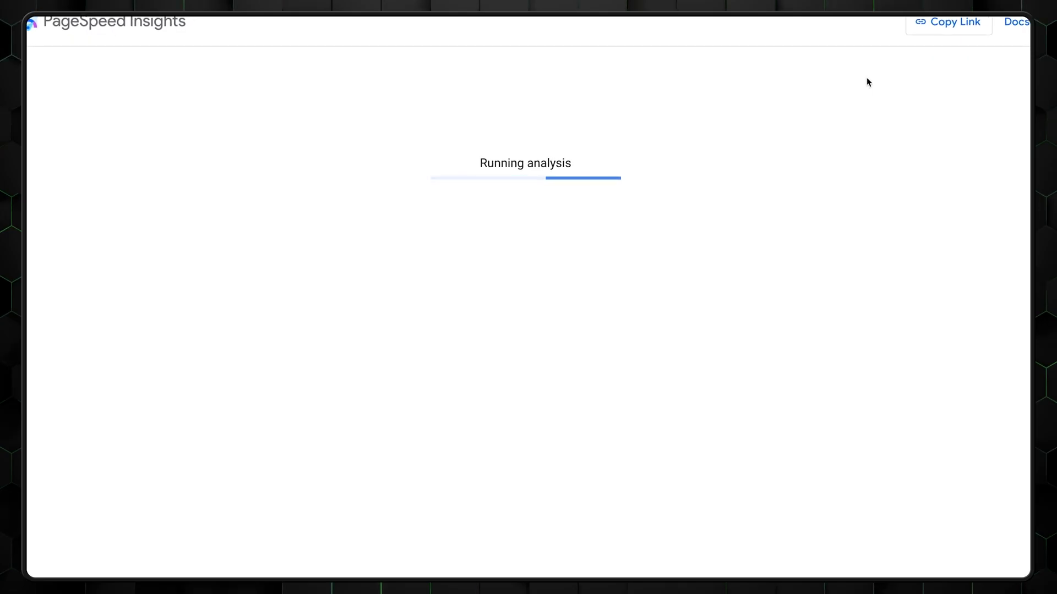